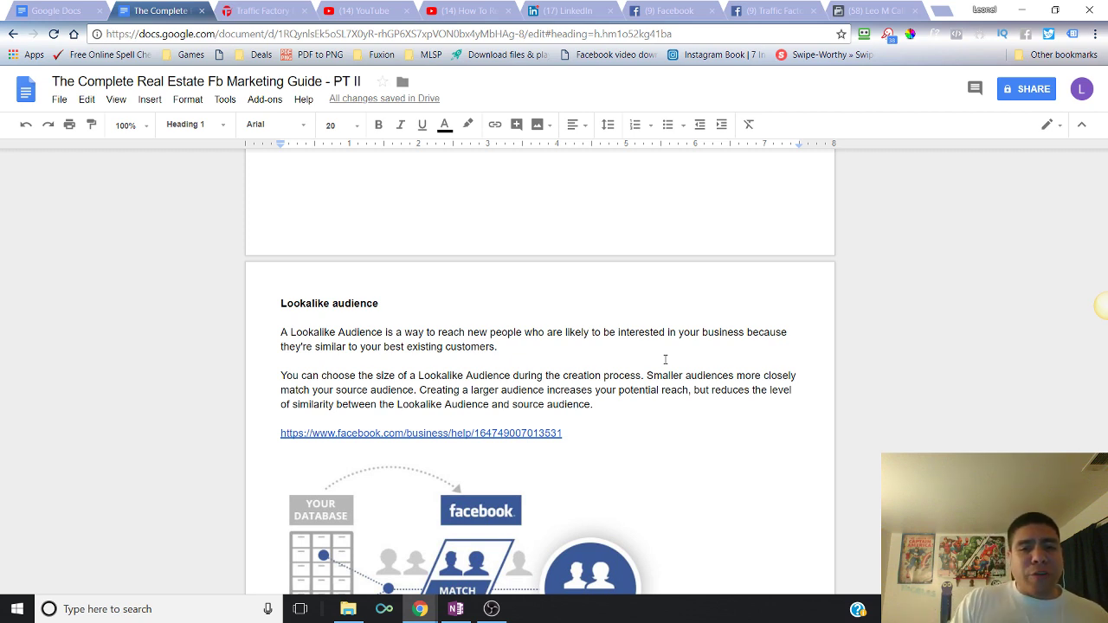
# - Scroll past the Lookalike diagram to the 'Setting up Custom Retargeting Audiences' page with its three bulleted steps
pyautogui.scroll(-1, 664, 359)
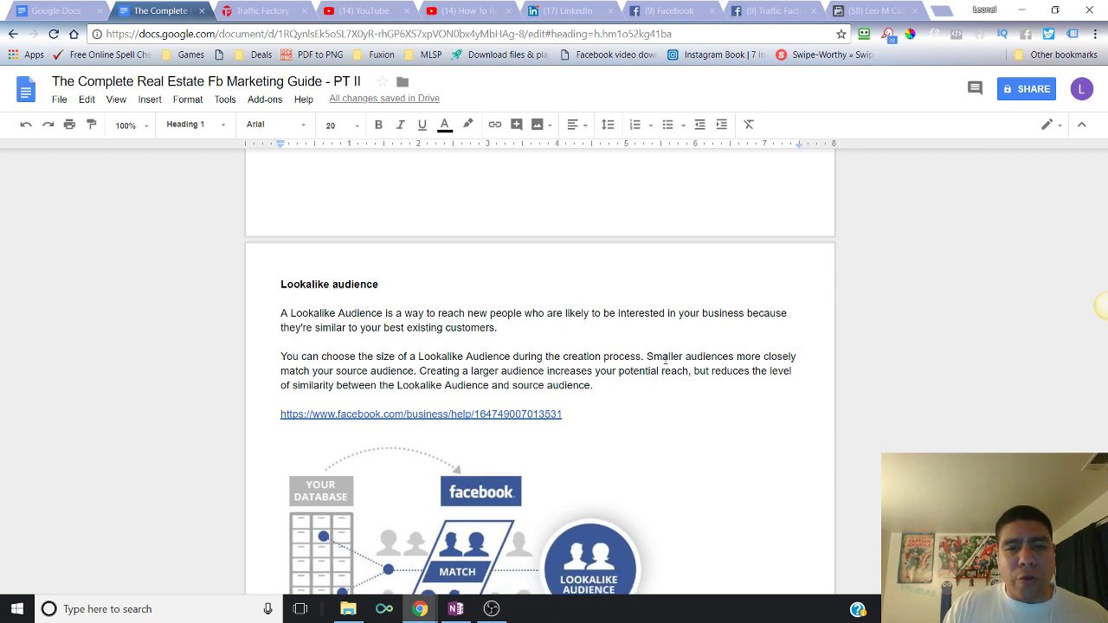
pyautogui.scroll(-2, 664, 359)
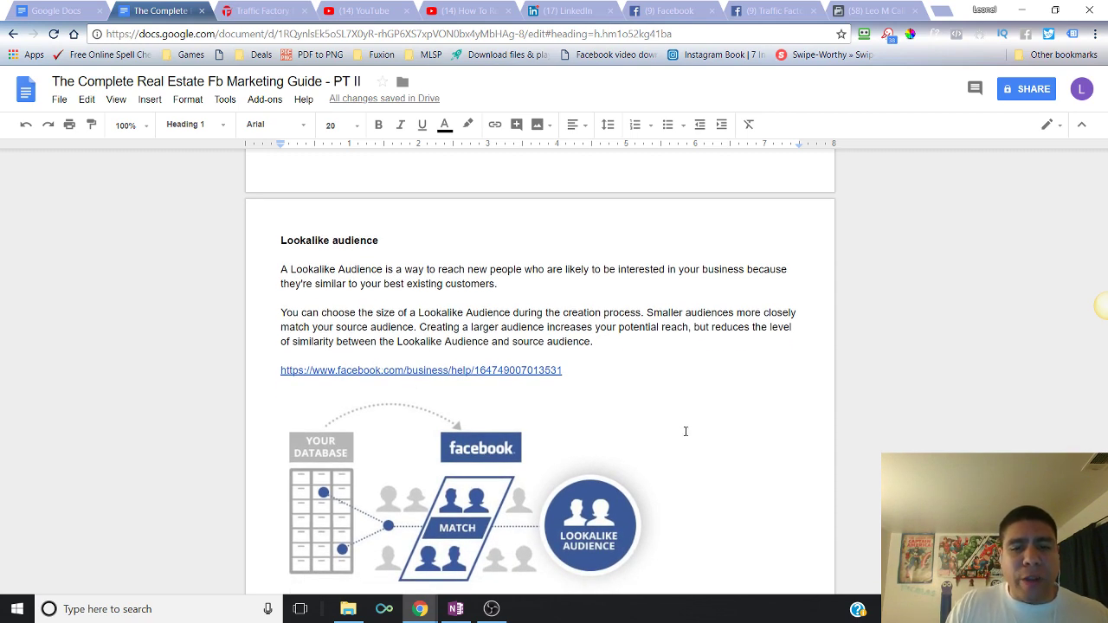
pyautogui.scroll(-2, 685, 431)
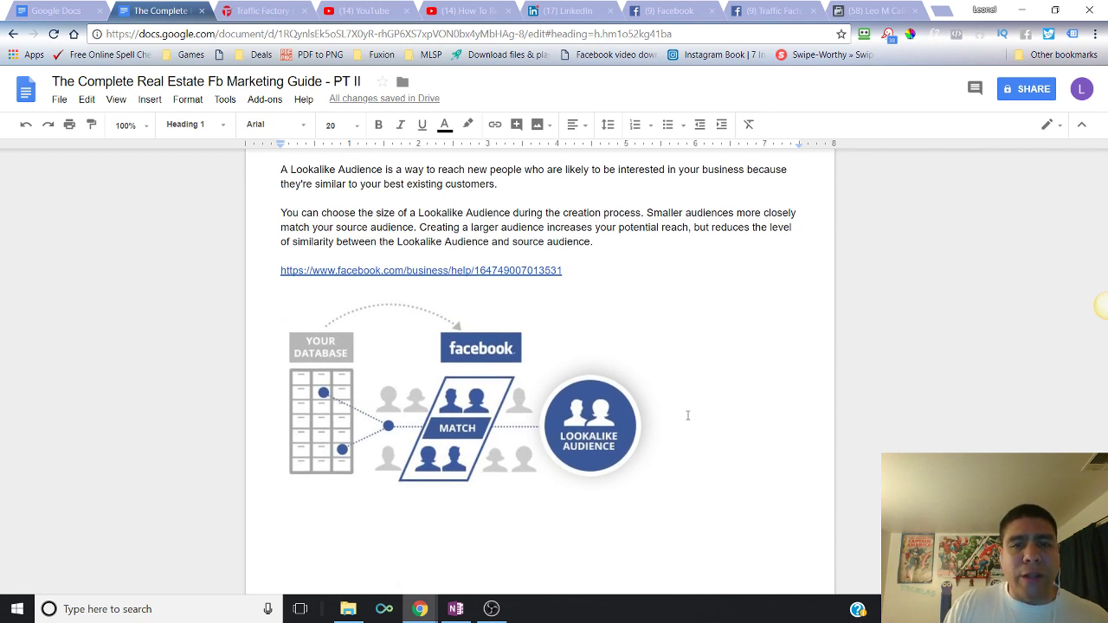
pyautogui.scroll(3, 687, 416)
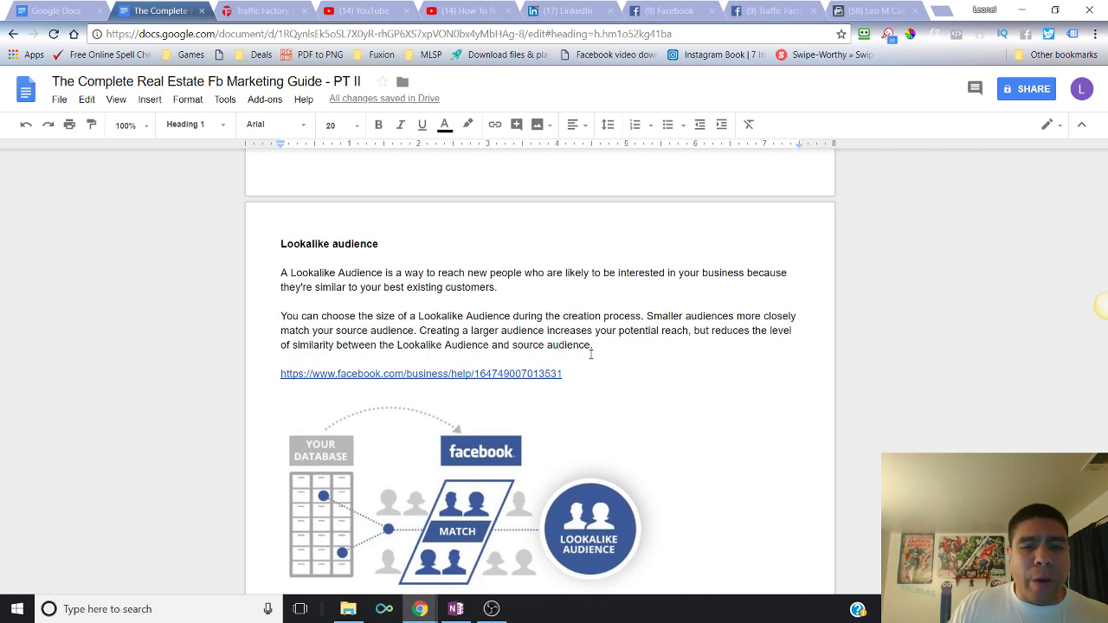
pyautogui.scroll(-3, 591, 354)
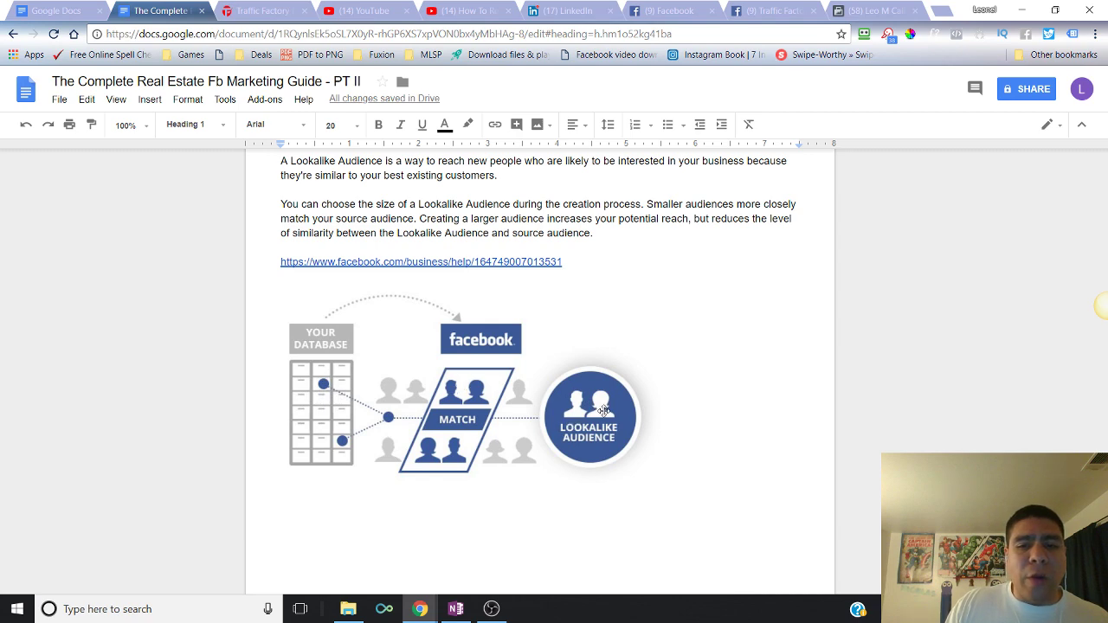
pyautogui.scroll(-4, 603, 412)
pyautogui.scroll(-3, 605, 409)
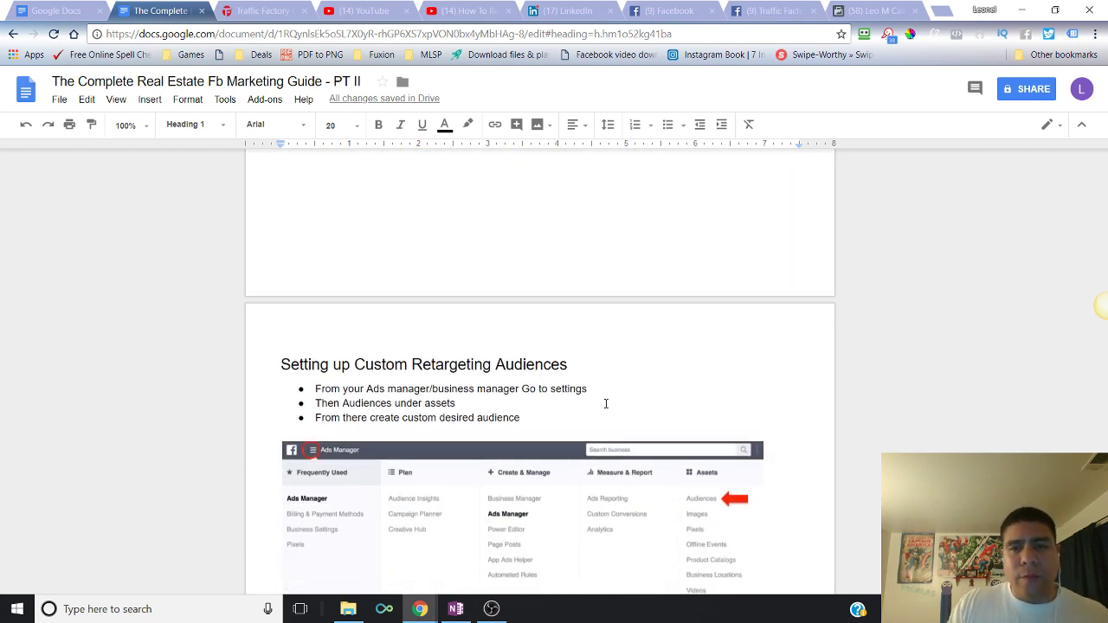
# - Scroll down to the Ads Manager and Asset Library screenshots marking Audiences and Create Audience
pyautogui.scroll(10, 605, 403)
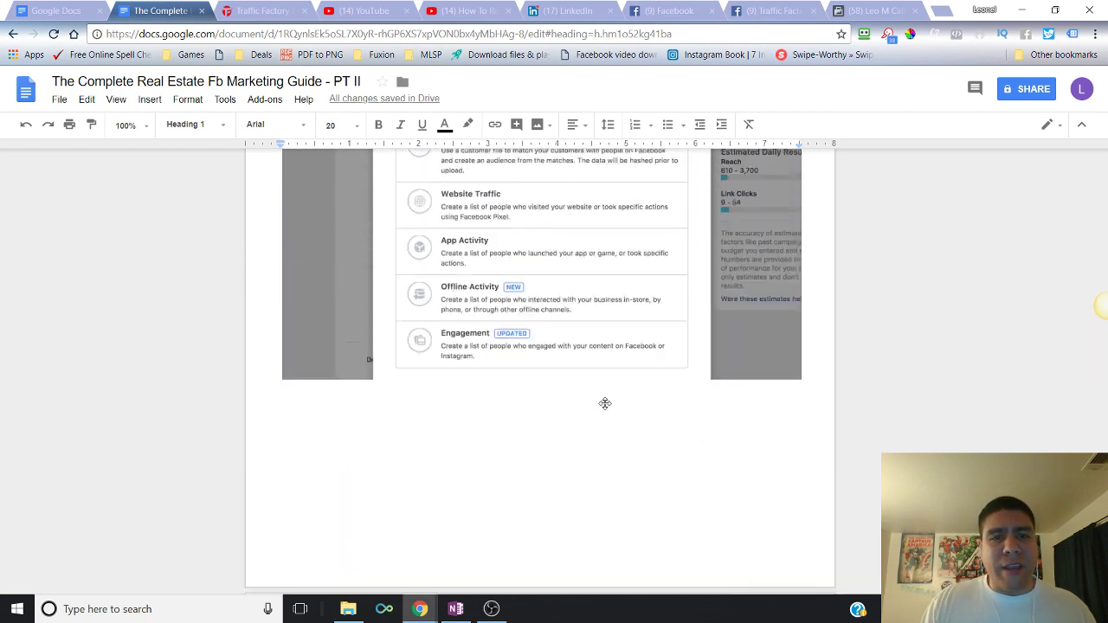
pyautogui.scroll(2, 605, 404)
pyautogui.scroll(-10, 608, 401)
pyautogui.scroll(-3, 614, 367)
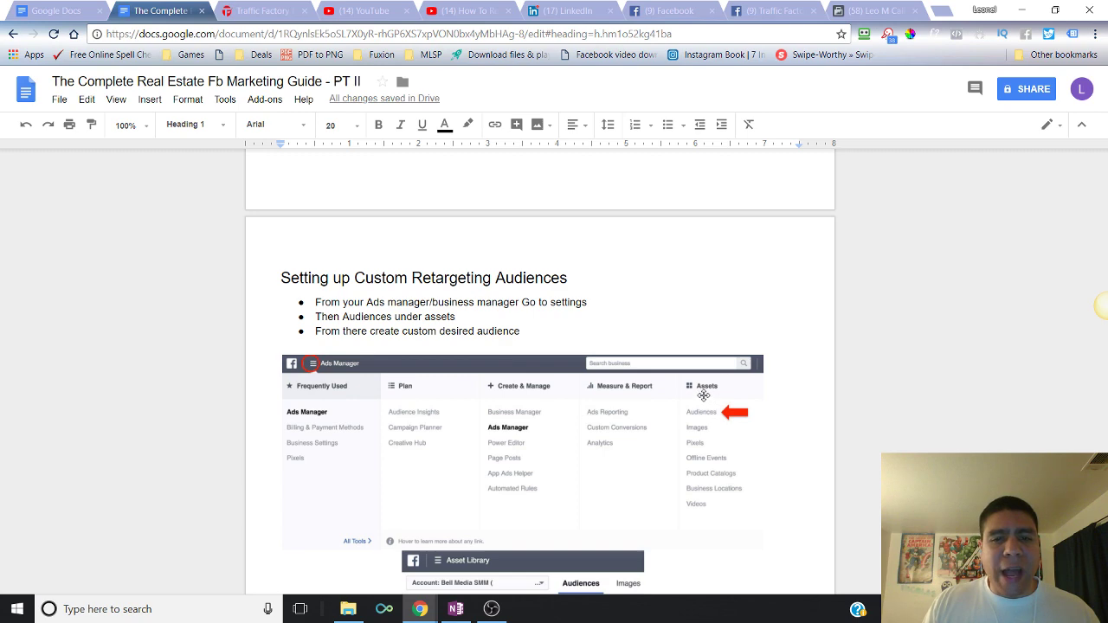
pyautogui.scroll(-2, 598, 426)
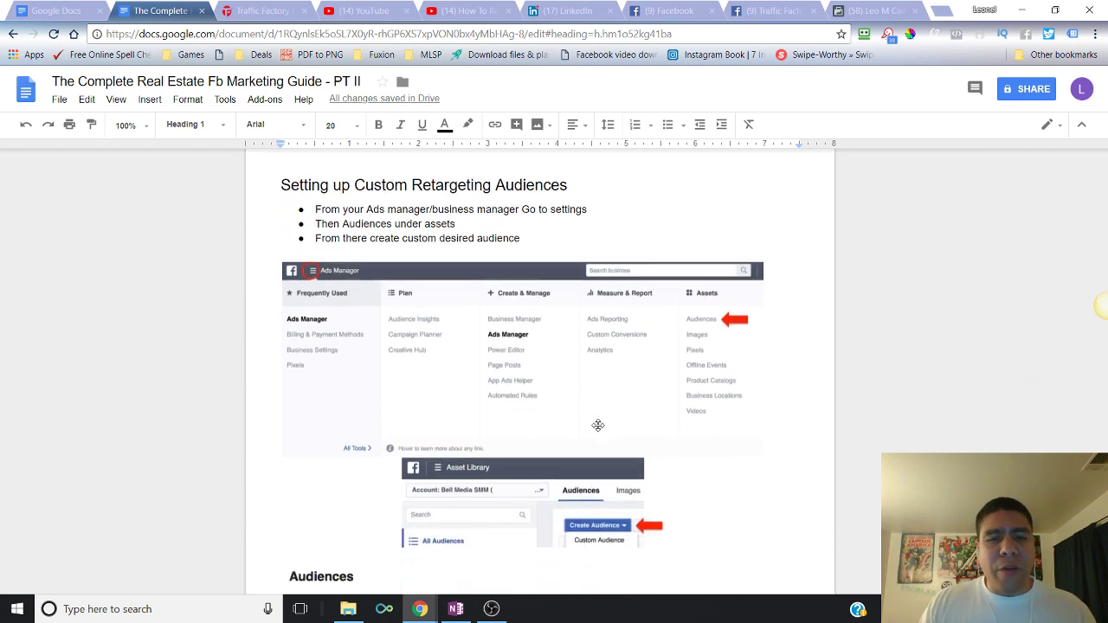
# - Switch from the guide document to the Facebook Pixels browser window
pyautogui.hotkey('alt', 'Tab')
pyautogui.press('Tab')
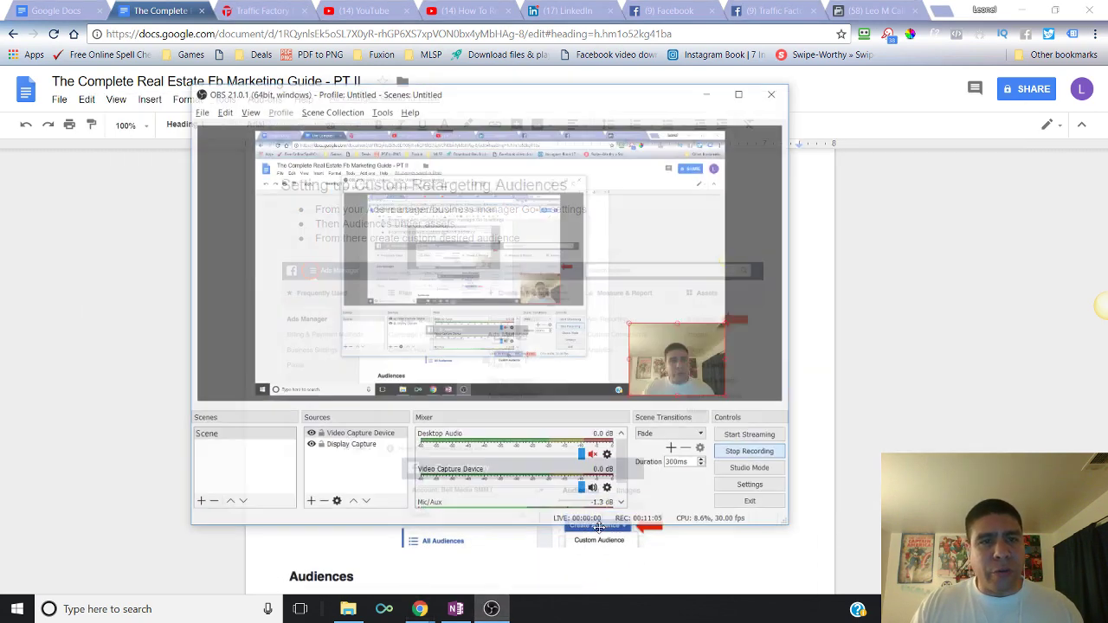
pyautogui.hotkey('alt', 'Tab')
pyautogui.press('Tab')
pyautogui.press('Tab')
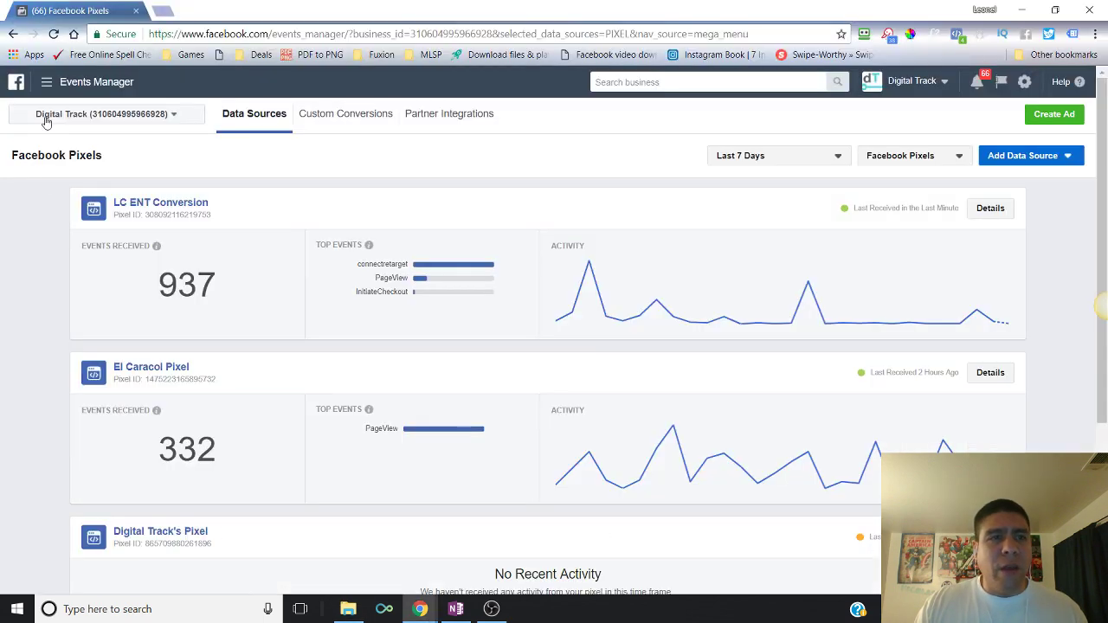
# - Go to Business Manager home through the main menu's All Tools list
pyautogui.click(45, 85)
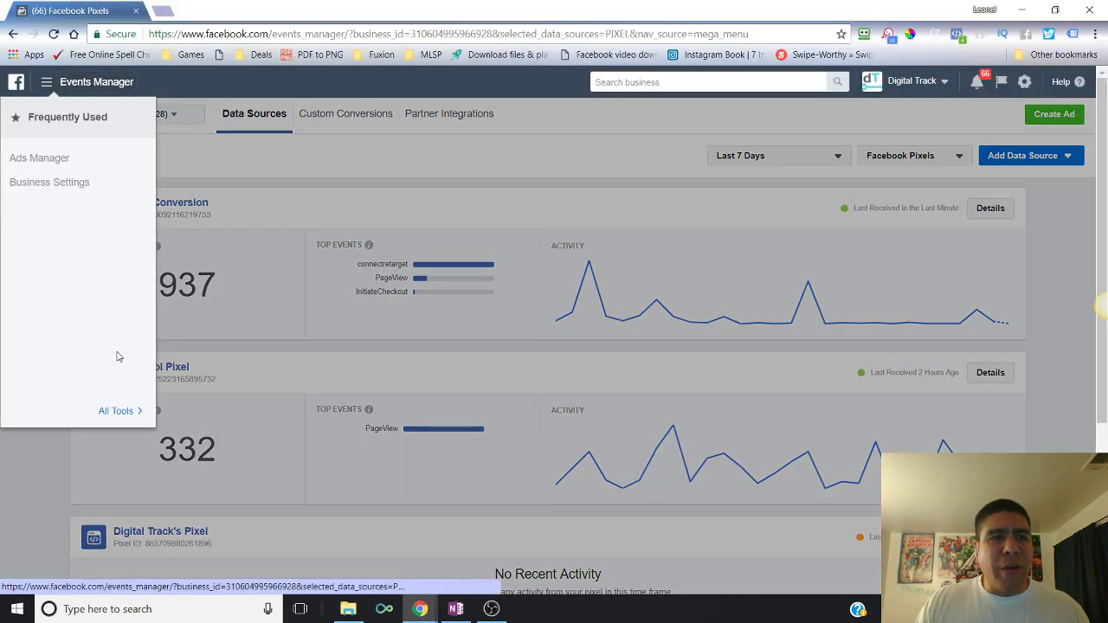
pyautogui.click(121, 412)
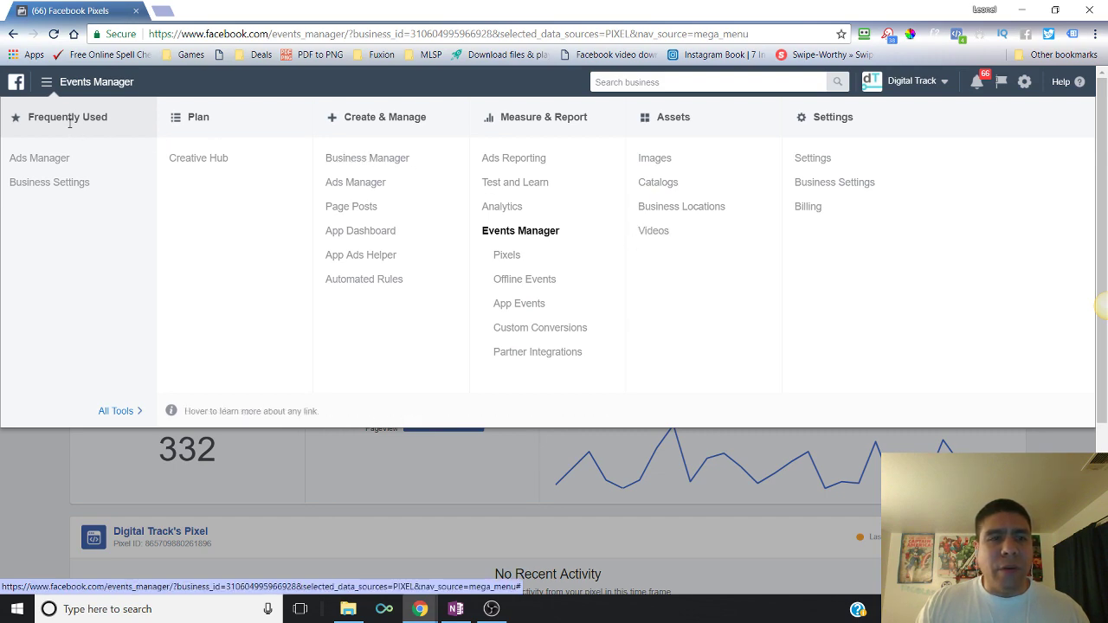
pyautogui.click(86, 82)
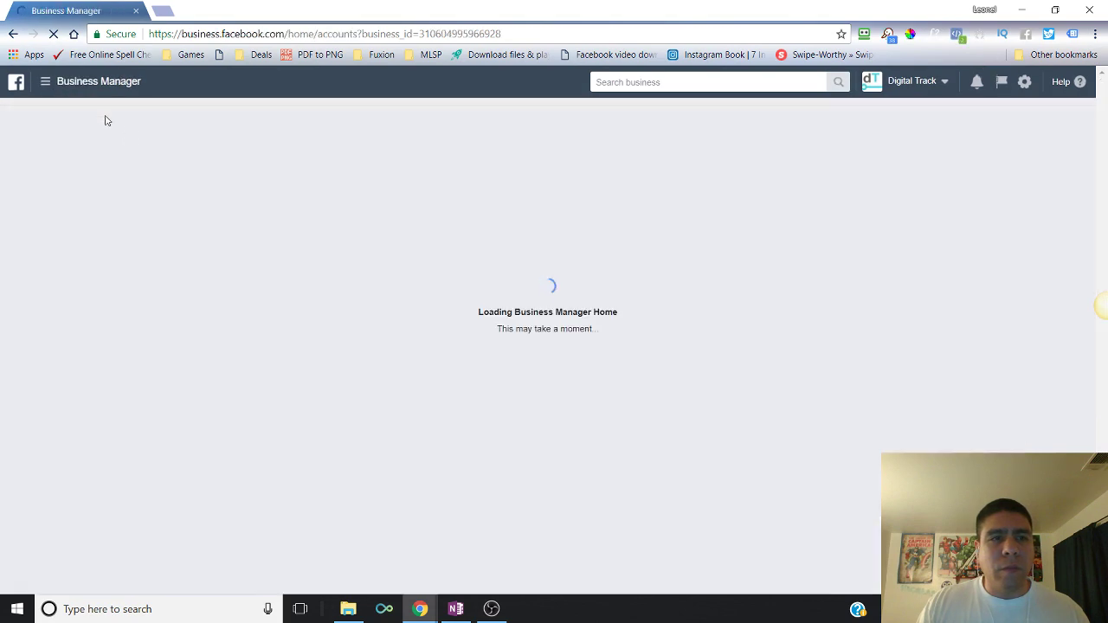
# - Open the Audiences list under Assets in the Business Manager menu
pyautogui.moveTo(72, 93)
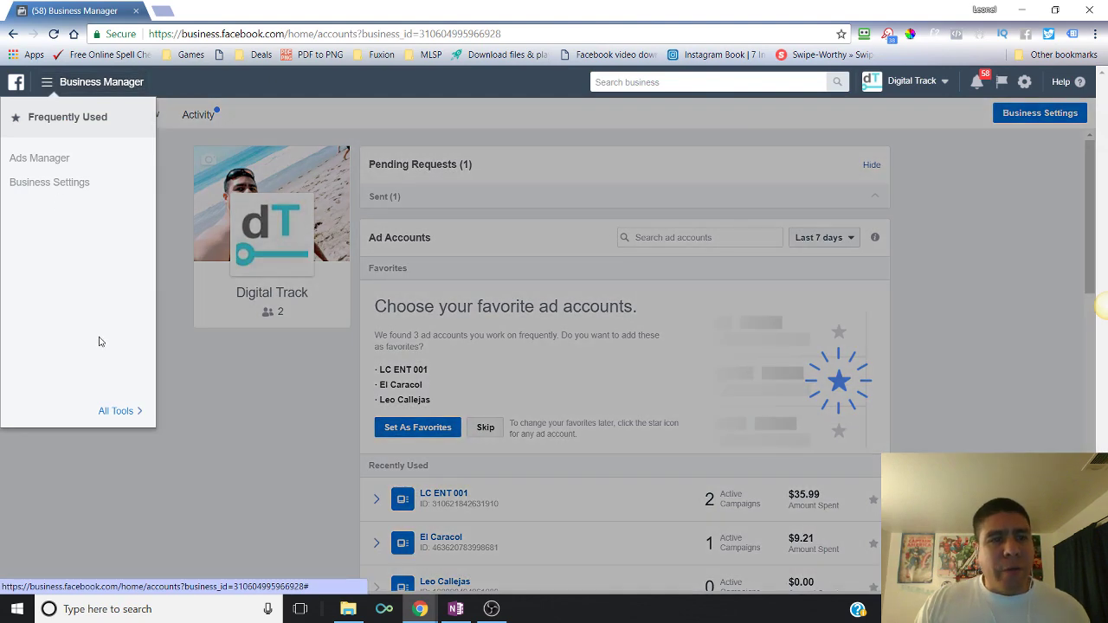
pyautogui.moveTo(116, 409)
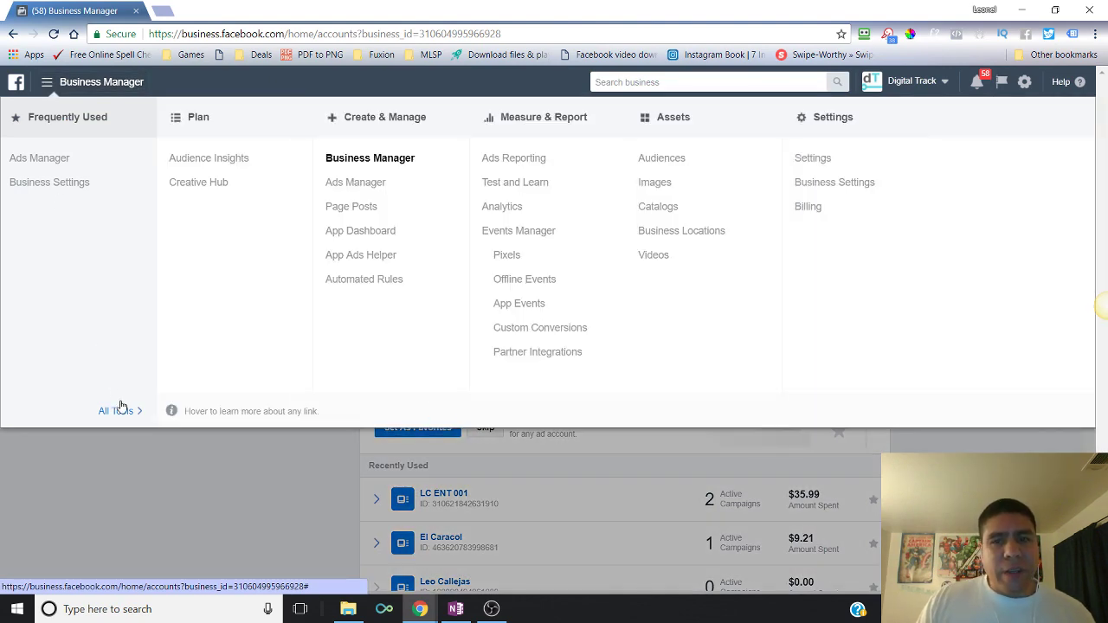
pyautogui.click(670, 161)
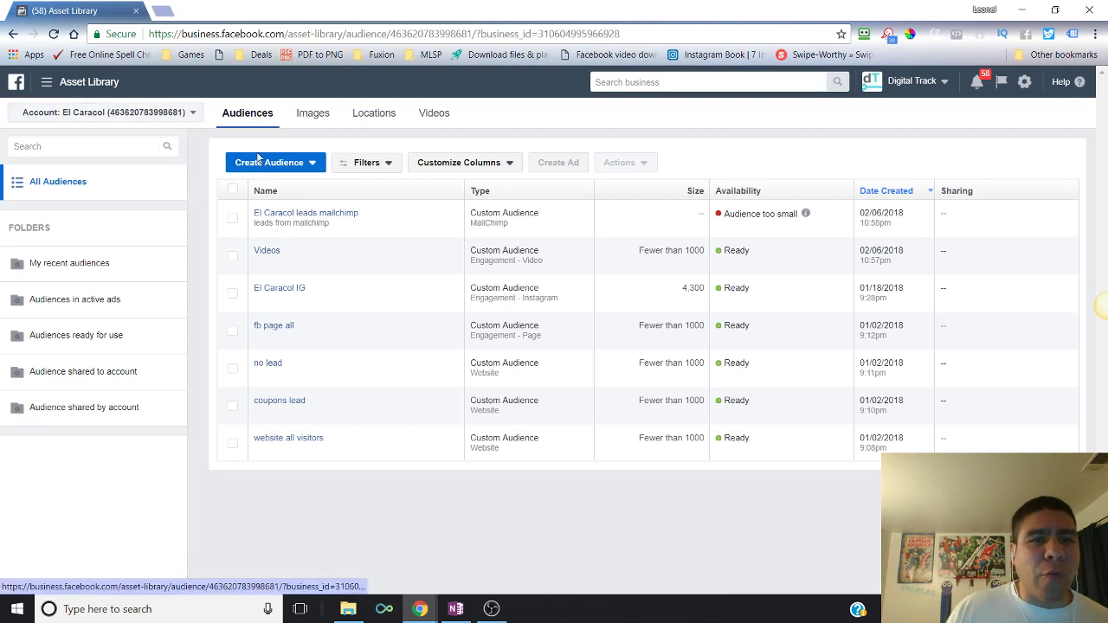
# - Choose Custom Audience from the Create Audience dropdown
pyautogui.click(281, 165)
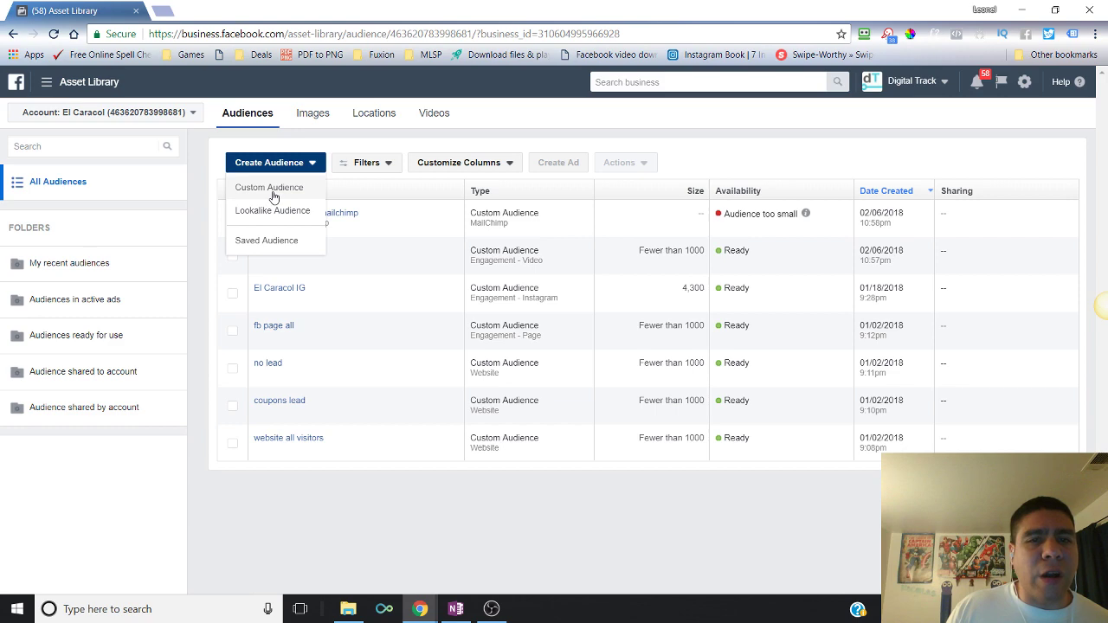
pyautogui.click(274, 197)
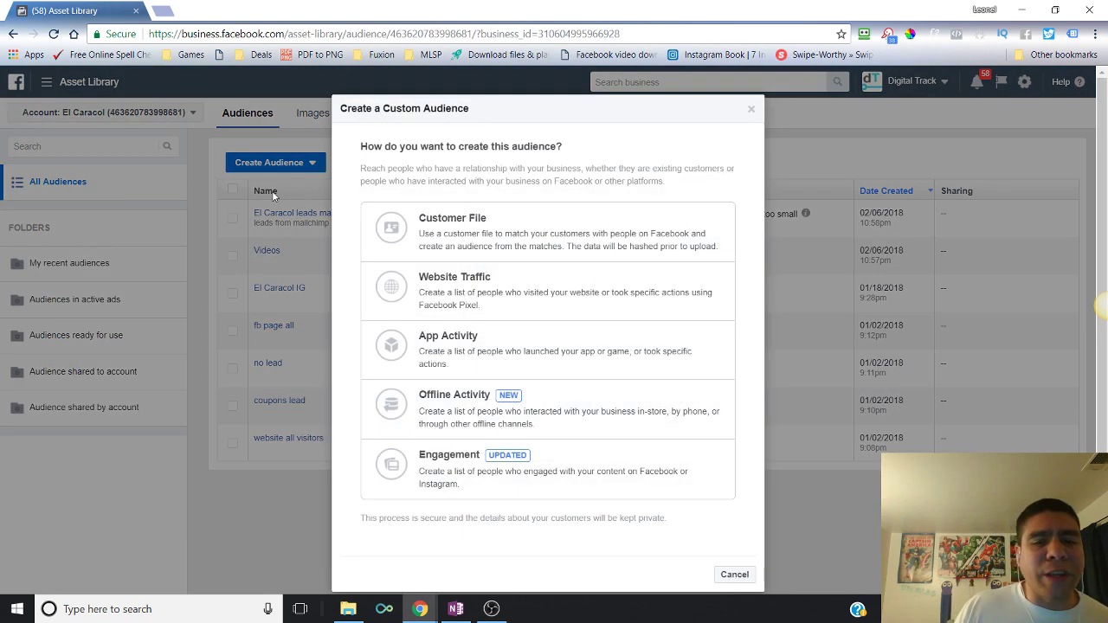
# - Restart the custom audience as Website Traffic for El Caracol Pixel, visitors in the past 30 days
pyautogui.click(522, 241)
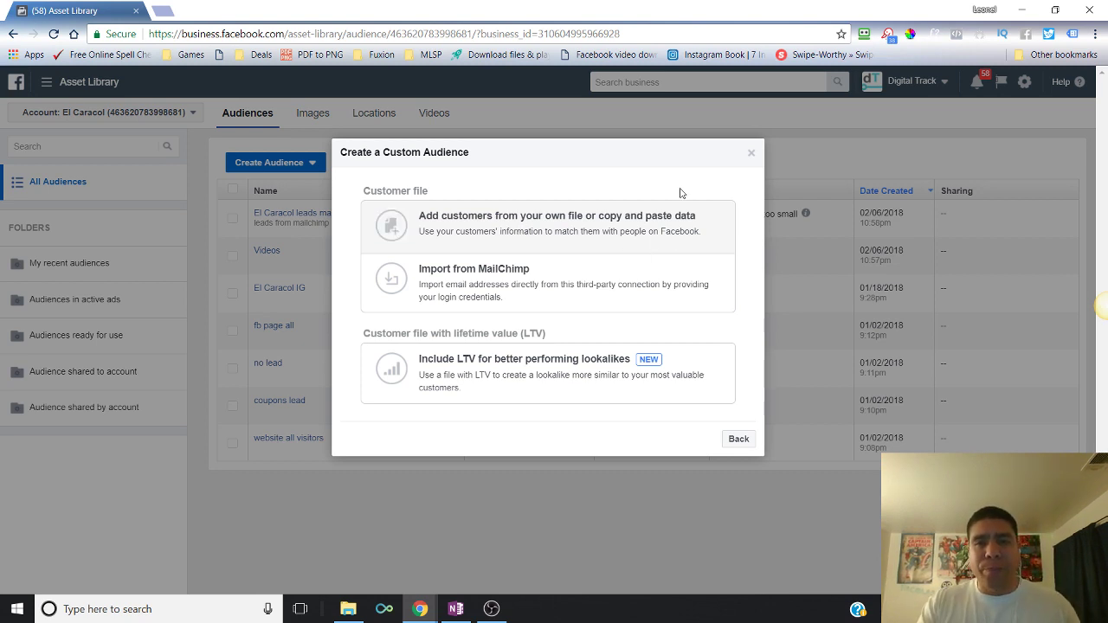
pyautogui.click(751, 155)
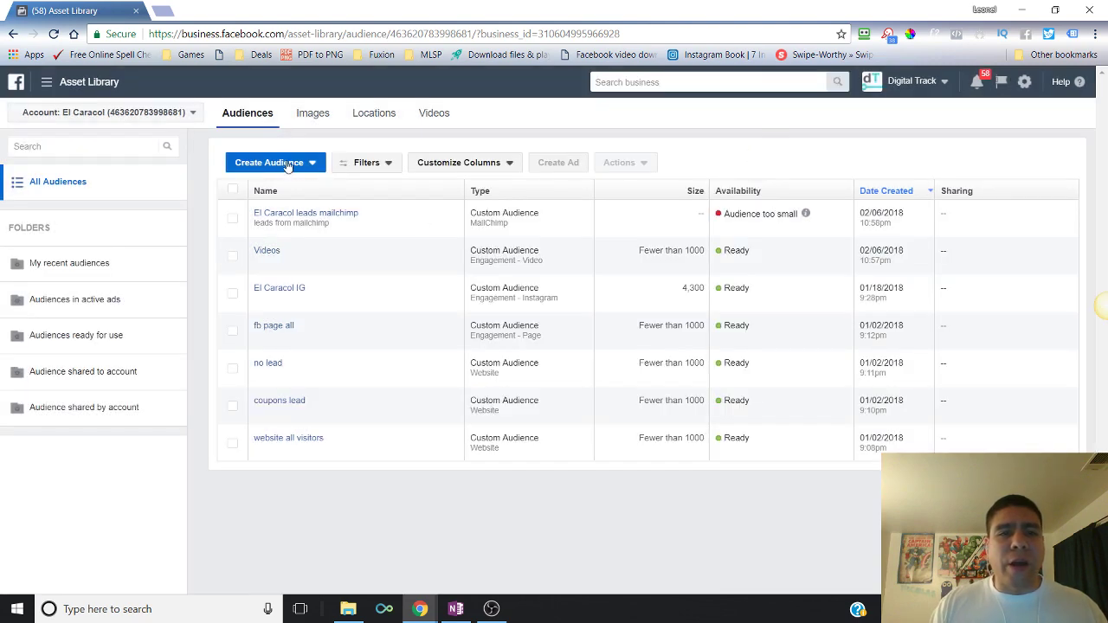
pyautogui.click(289, 165)
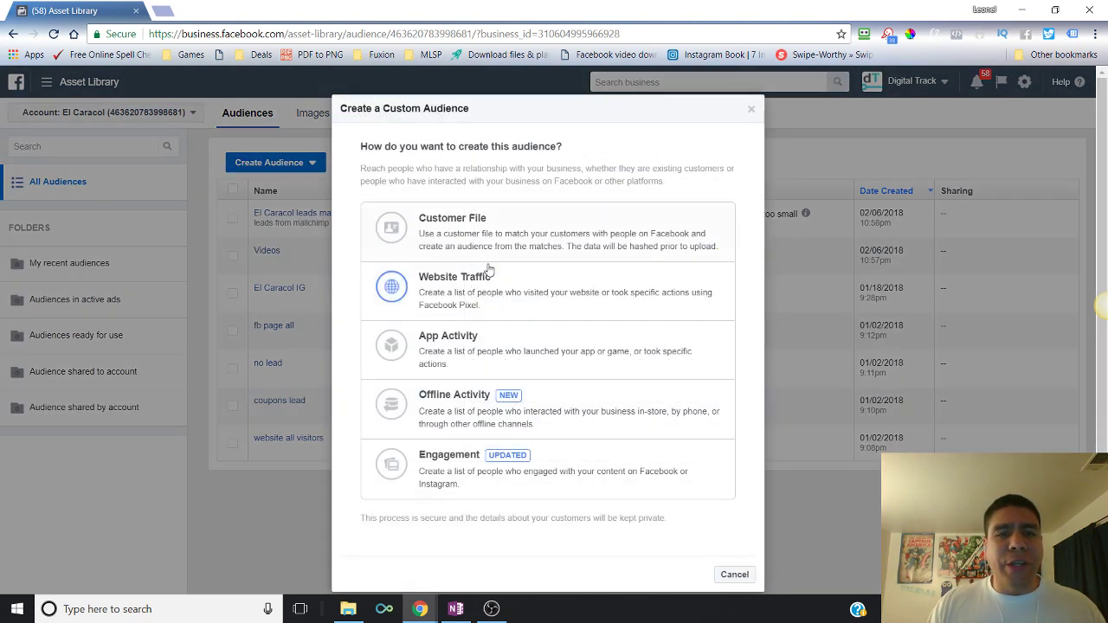
pyautogui.click(499, 295)
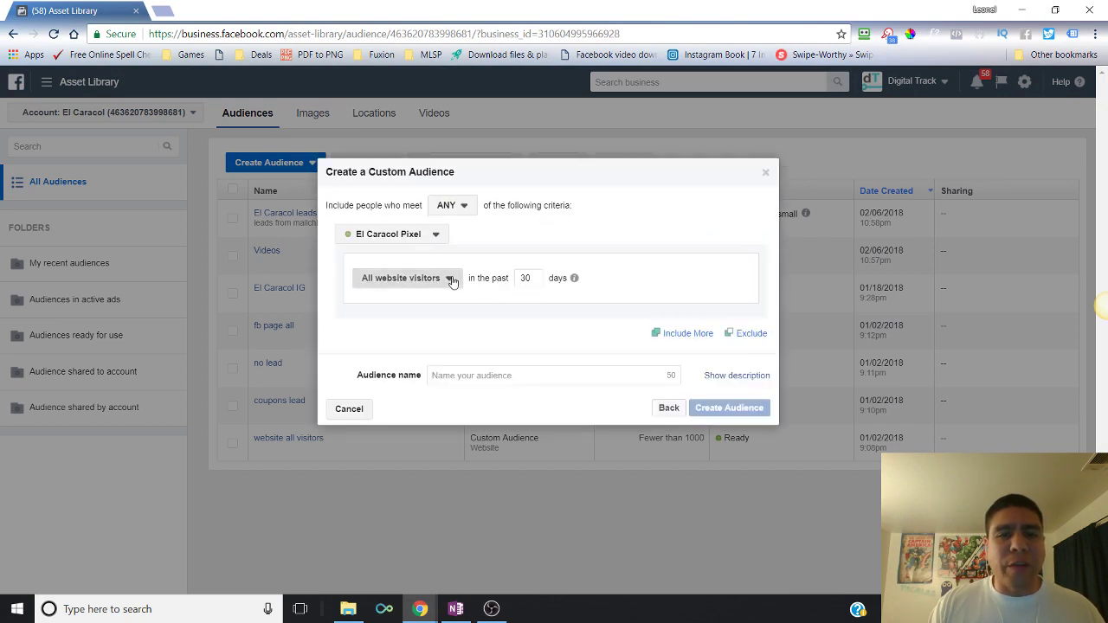
# - Pick 'People who visited specific web pages' as the visitor option, then go back to the audience types
pyautogui.click(451, 279)
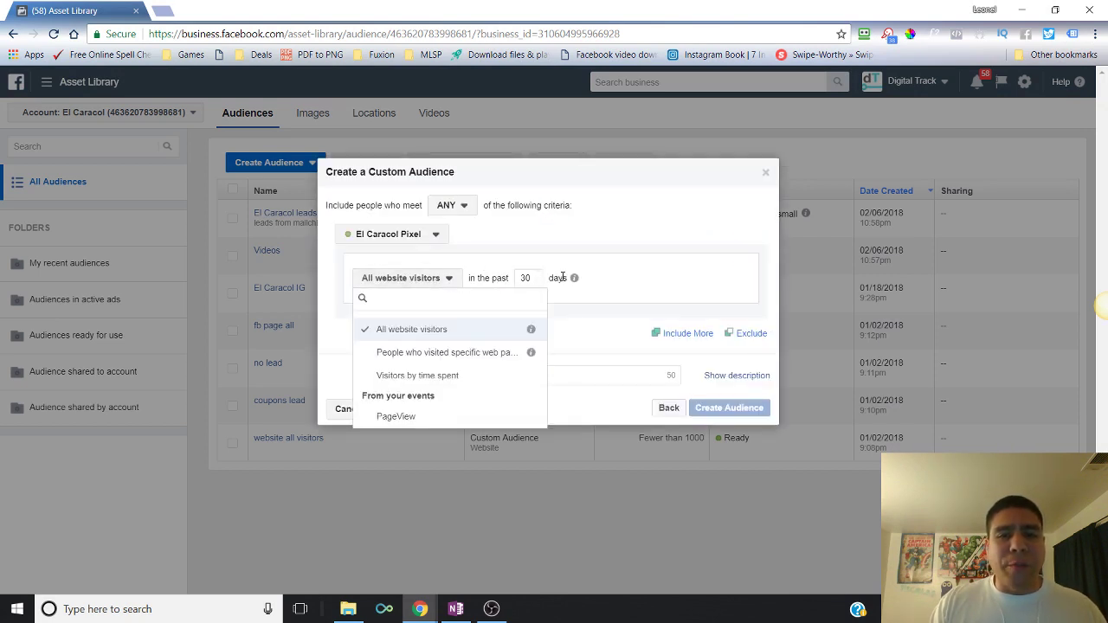
pyautogui.moveTo(574, 278)
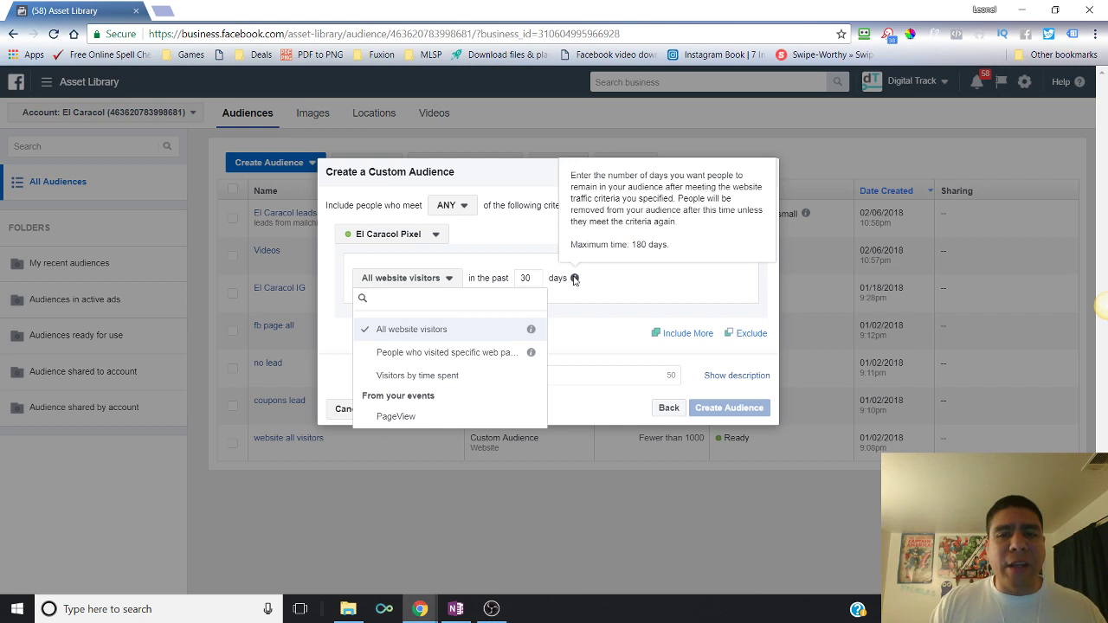
pyautogui.click(442, 279)
pyautogui.click(442, 279)
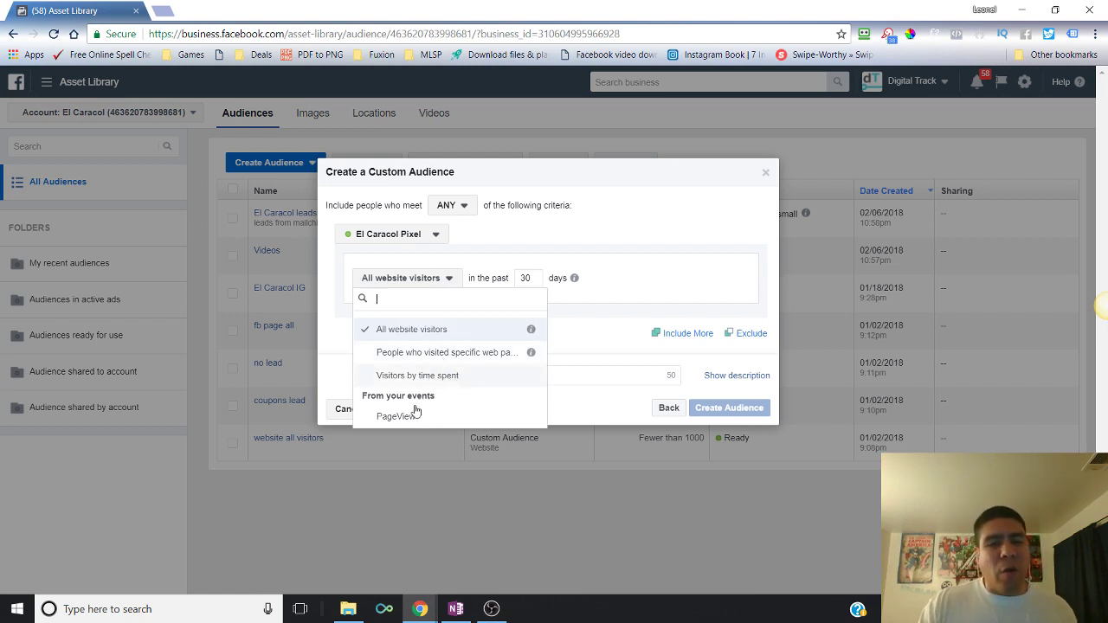
pyautogui.click(640, 286)
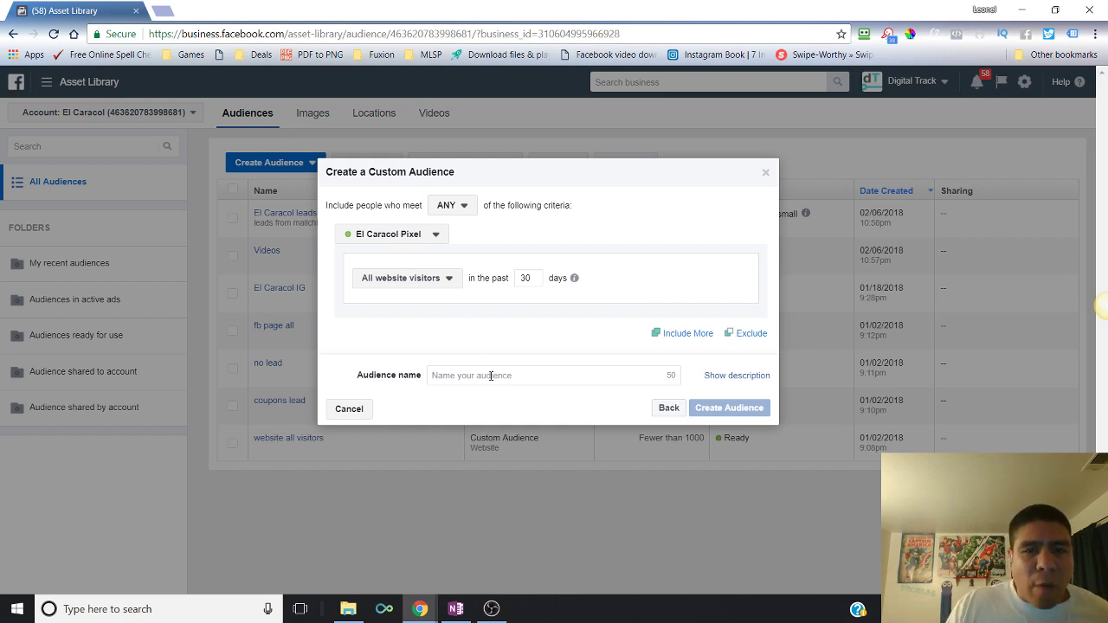
pyautogui.click(440, 285)
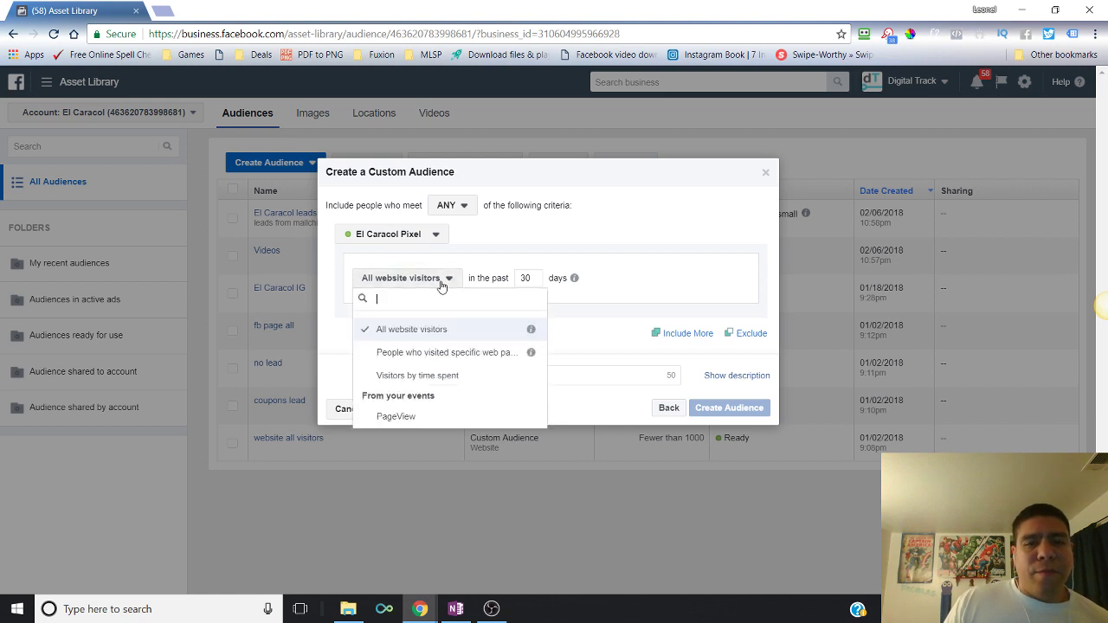
pyautogui.click(445, 354)
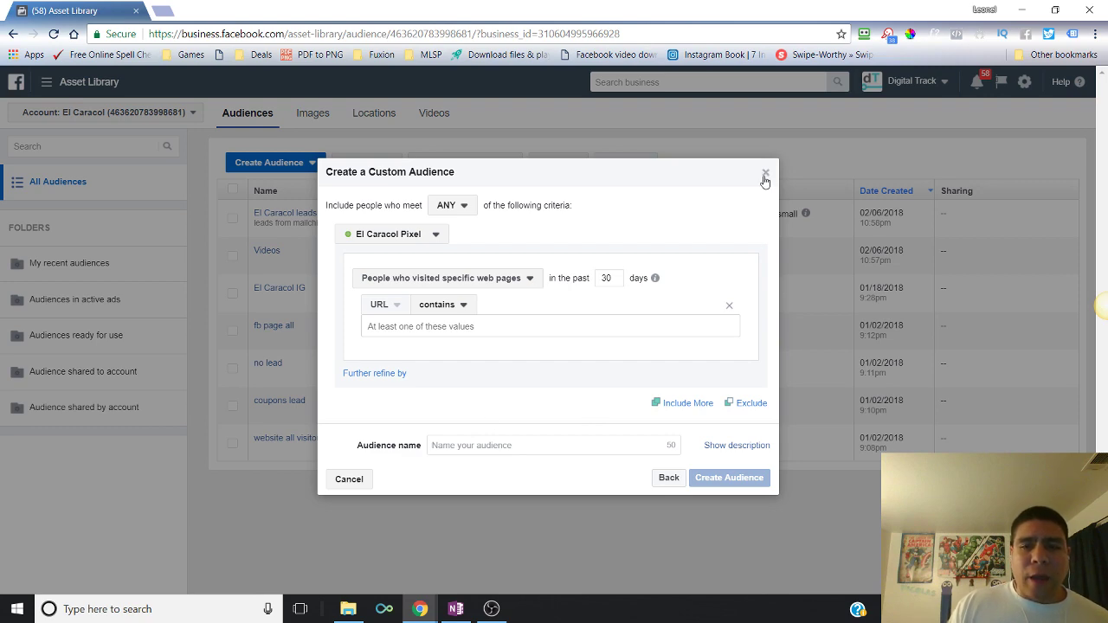
pyautogui.click(667, 478)
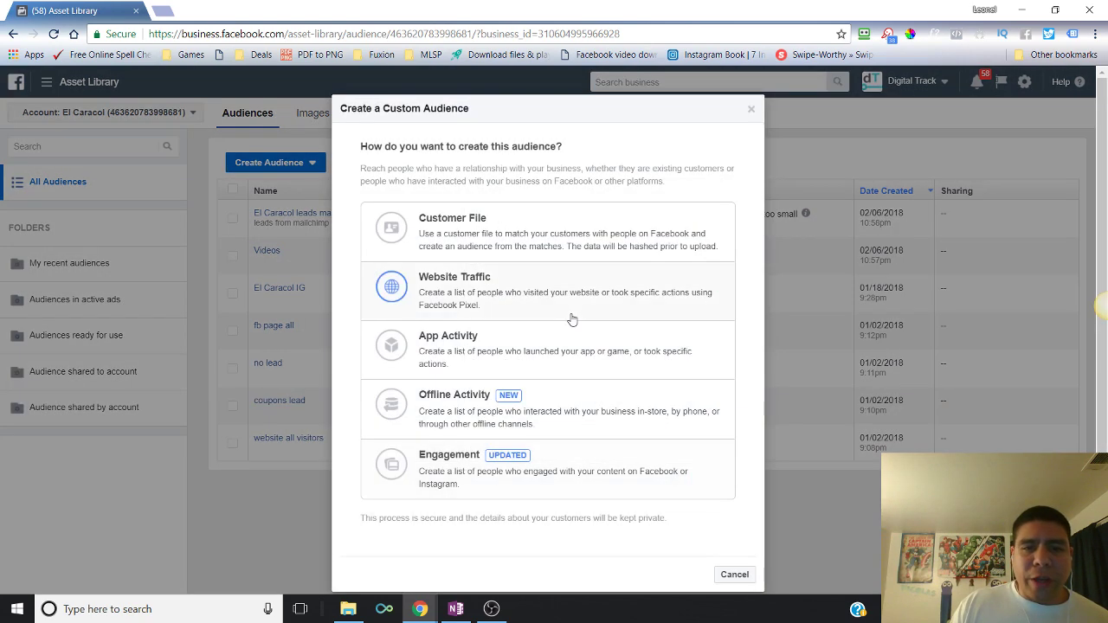
# - Review the Engagement sources, from Video and Lead form through Event, then close the dialog
pyautogui.click(463, 468)
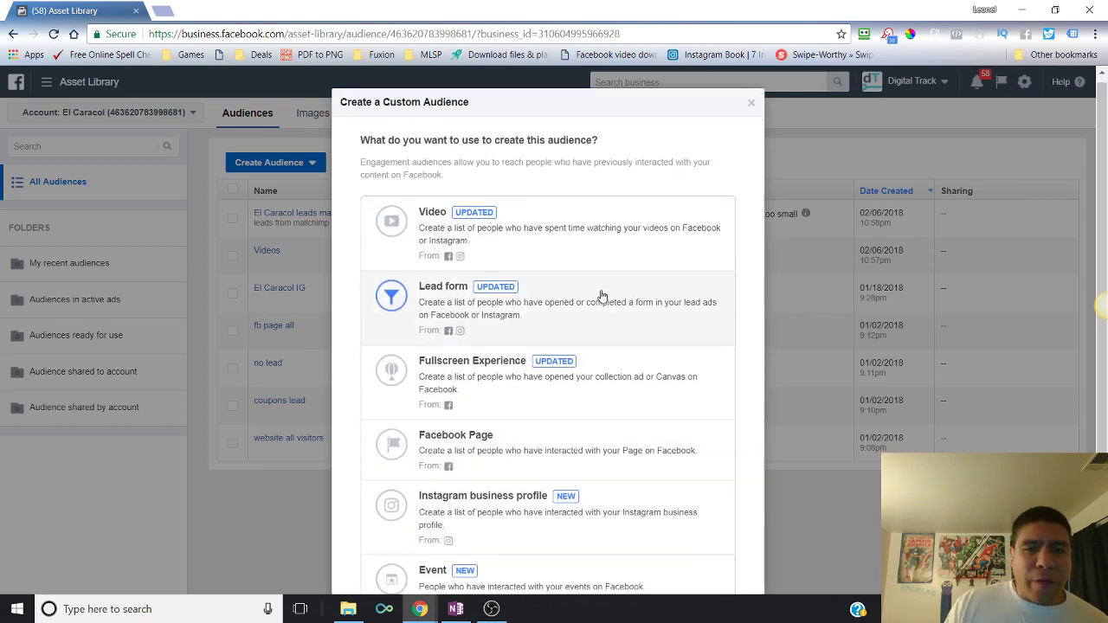
pyautogui.scroll(-1, 598, 294)
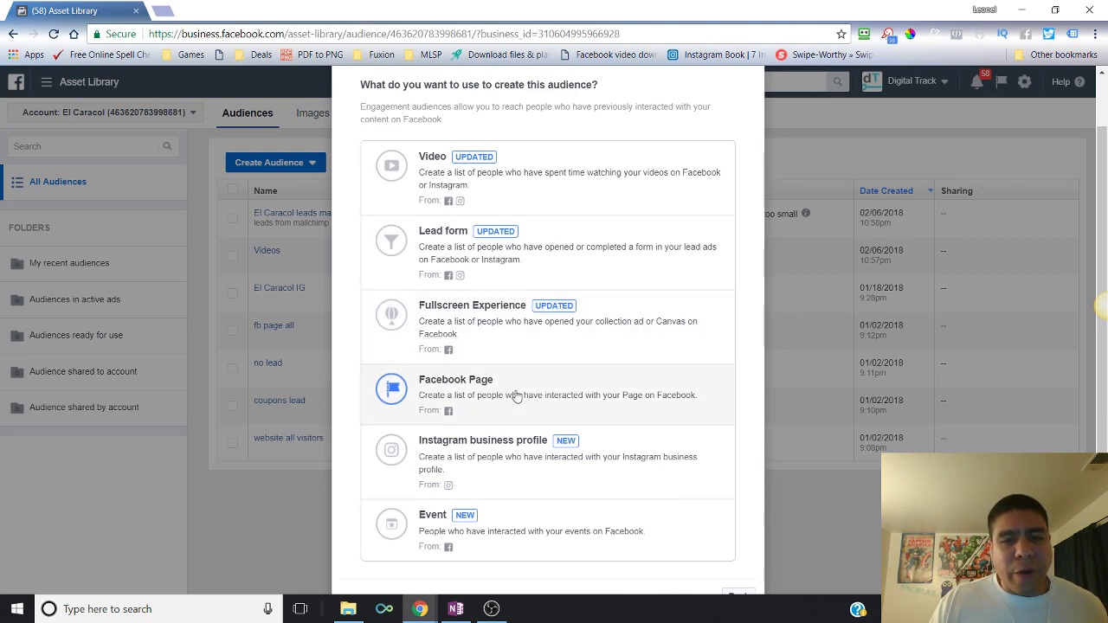
pyautogui.scroll(-1, 516, 395)
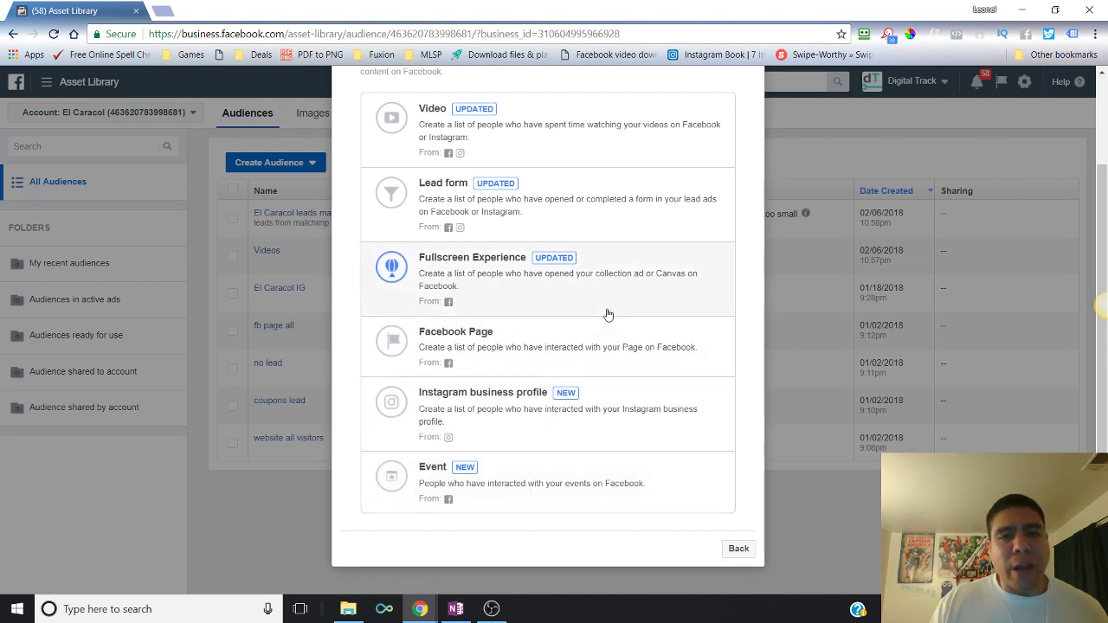
pyautogui.scroll(2, 608, 314)
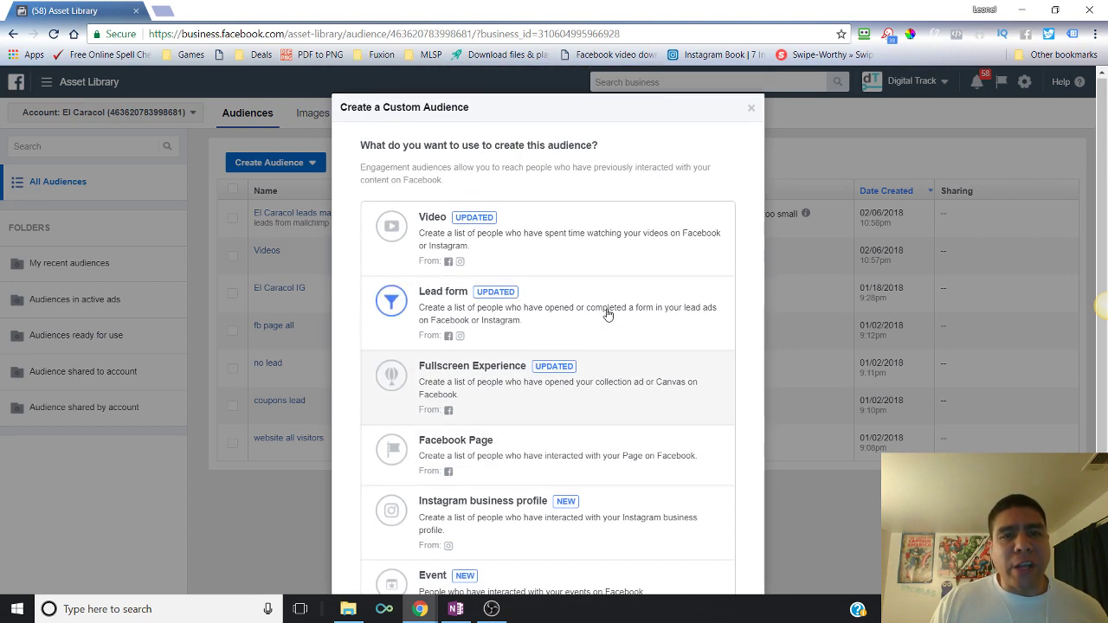
pyautogui.click(751, 112)
# - Return to the guide document at its Create Audience screenshot listing the Website Traffic options
pyautogui.hotkey('alt', 'Tab')
pyautogui.hotkey('alt', 'Tab')
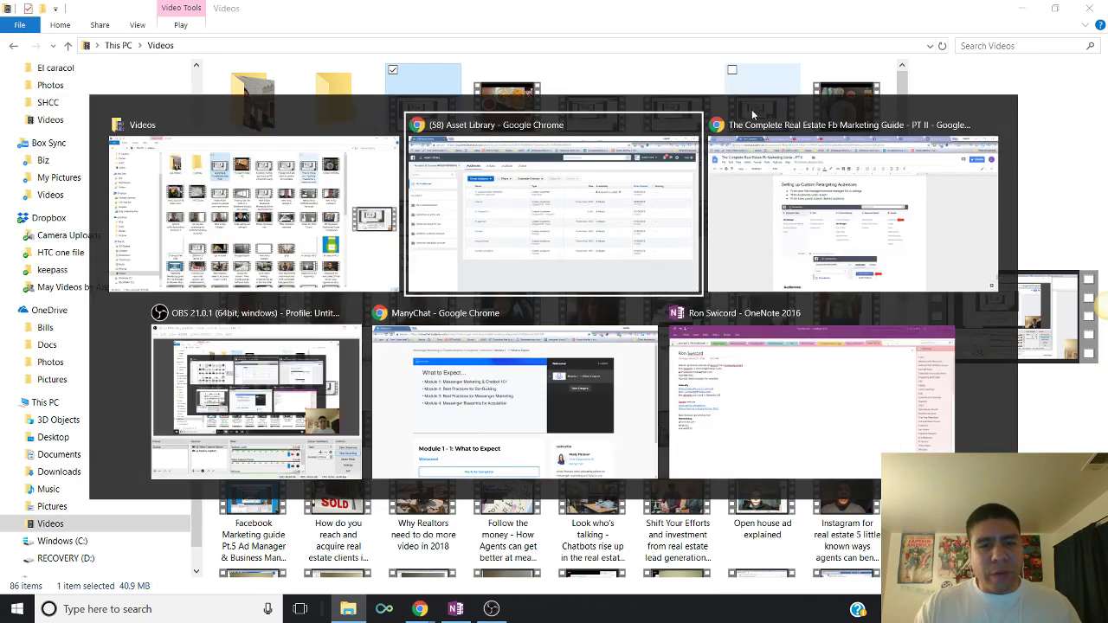
pyautogui.hotkey('alt', 'Tab')
pyautogui.press('Tab')
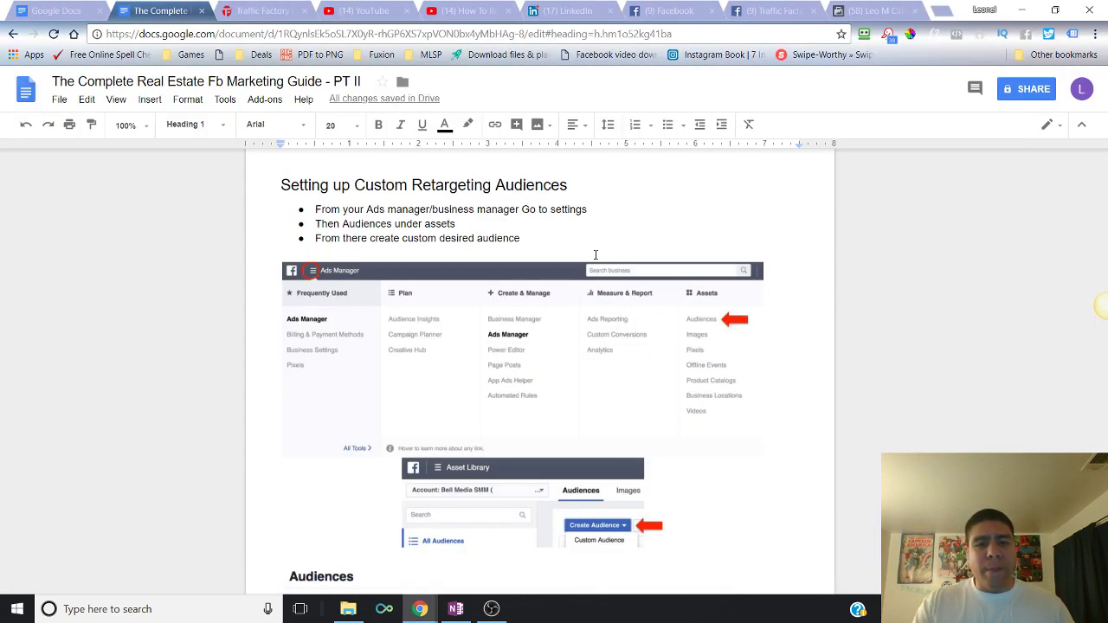
pyautogui.scroll(-2, 584, 370)
pyautogui.scroll(-6, 585, 369)
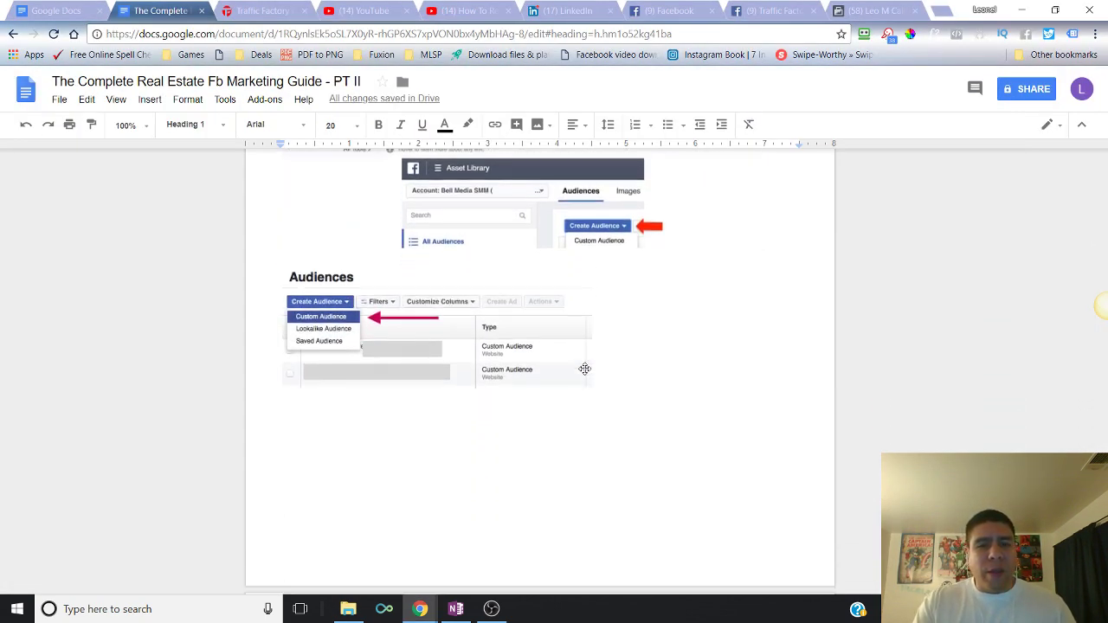
pyautogui.scroll(-3, 584, 369)
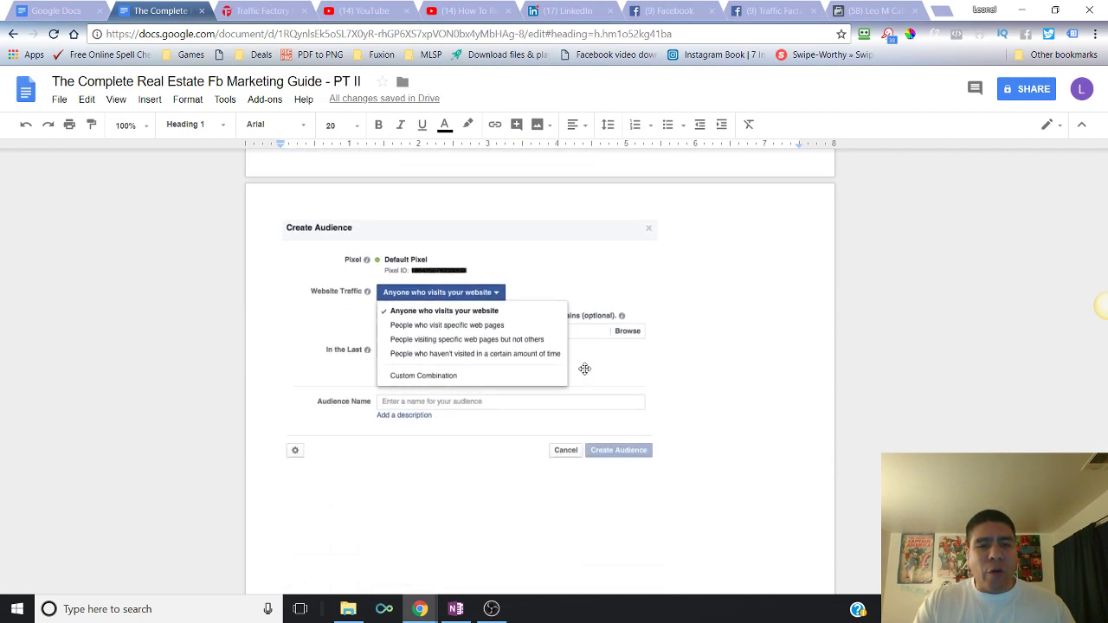